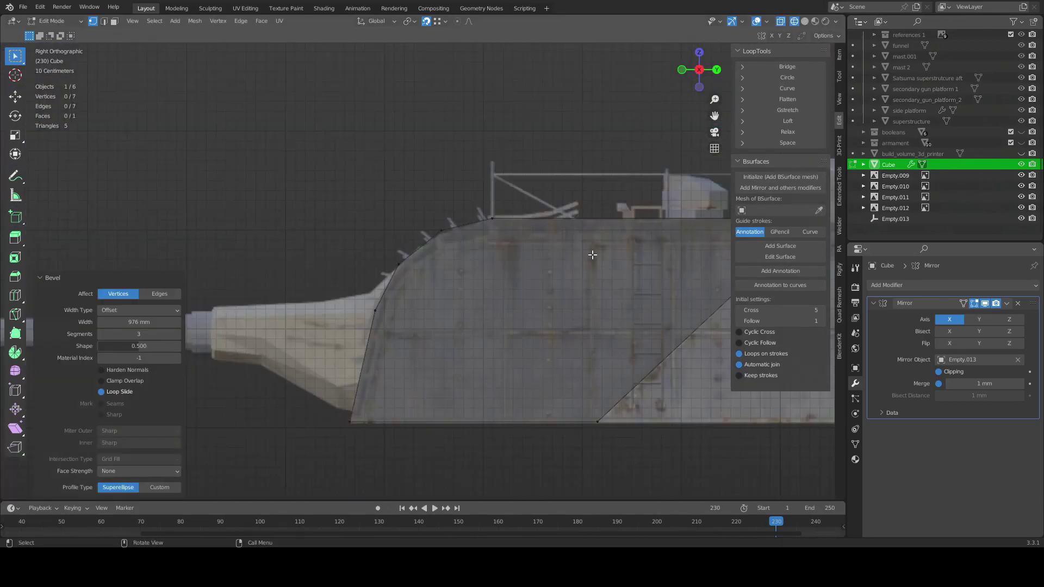
# Knife-cut a new edge across the gun house side face from its corner vertices
pyautogui.moveTo(580, 154); pyautogui.dragTo(306, 401)
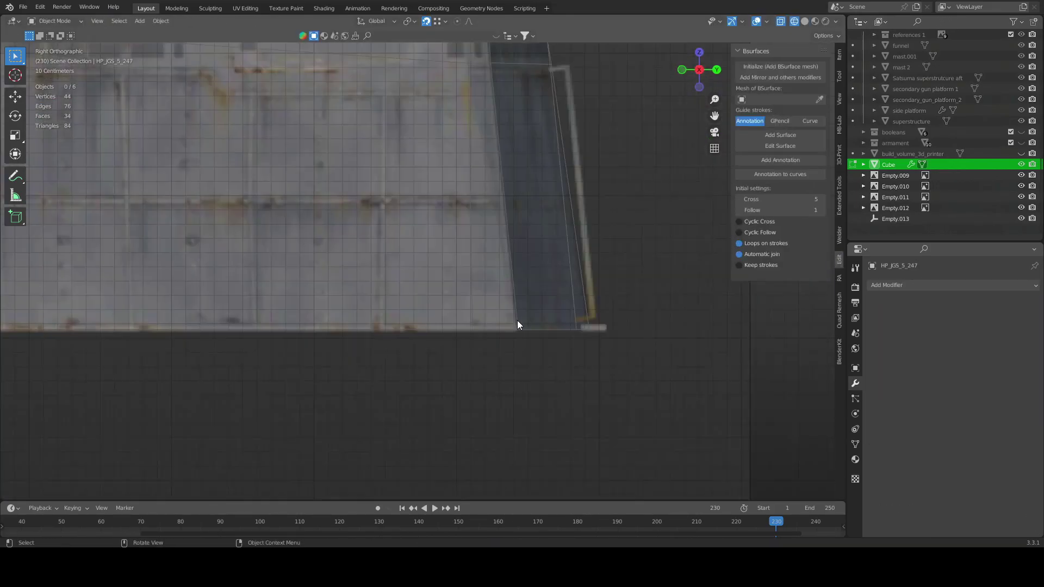
pyautogui.click(467, 153)
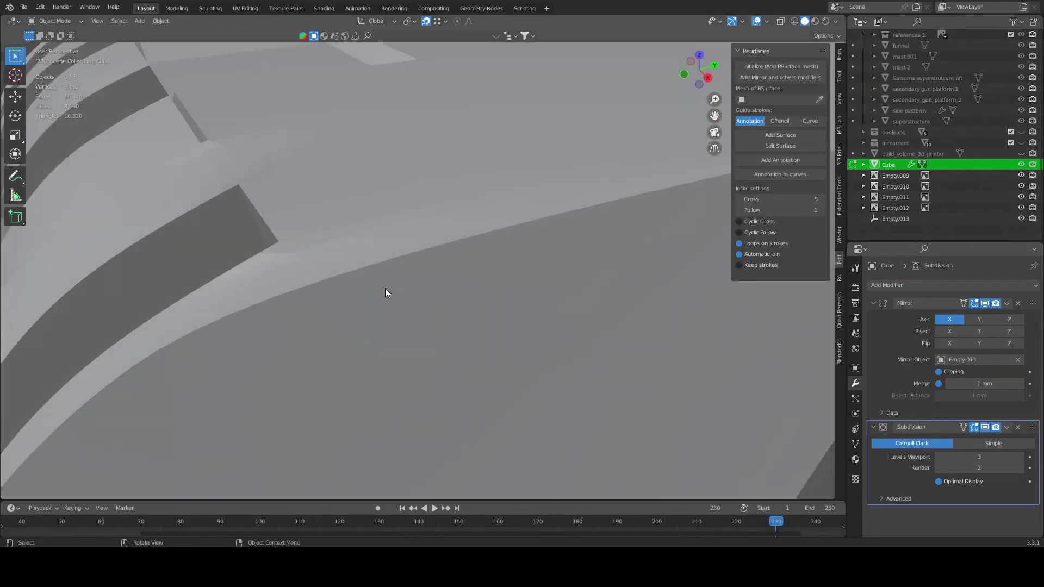
pyautogui.moveTo(387, 291); pyautogui.dragTo(672, 286, button='middle')
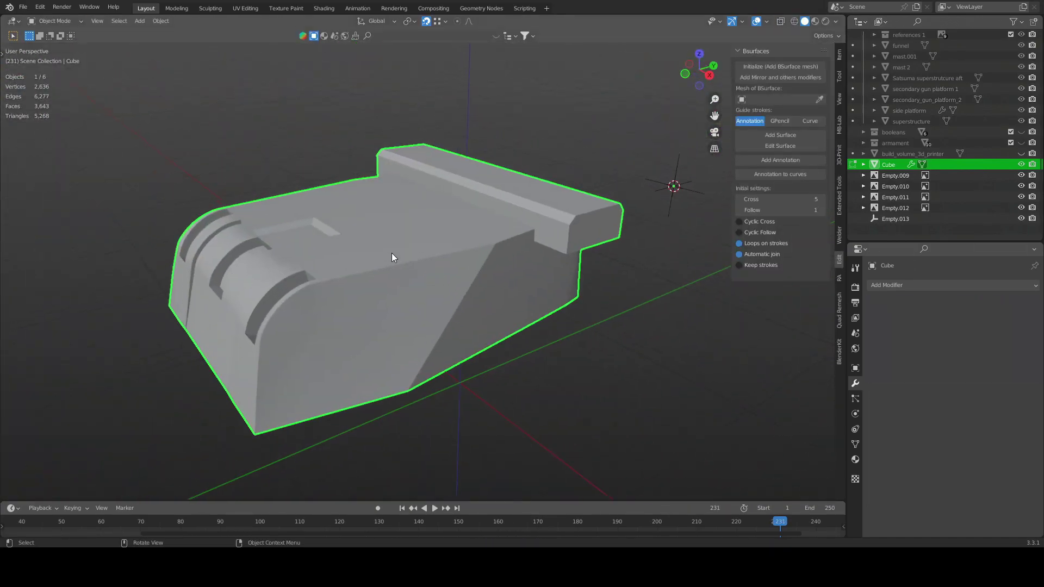
# Export the gun house model as an STL file, Satsuma 3d print.stl
pyautogui.click(23, 6)
pyautogui.moveTo(55, 165)
pyautogui.click(153, 254)
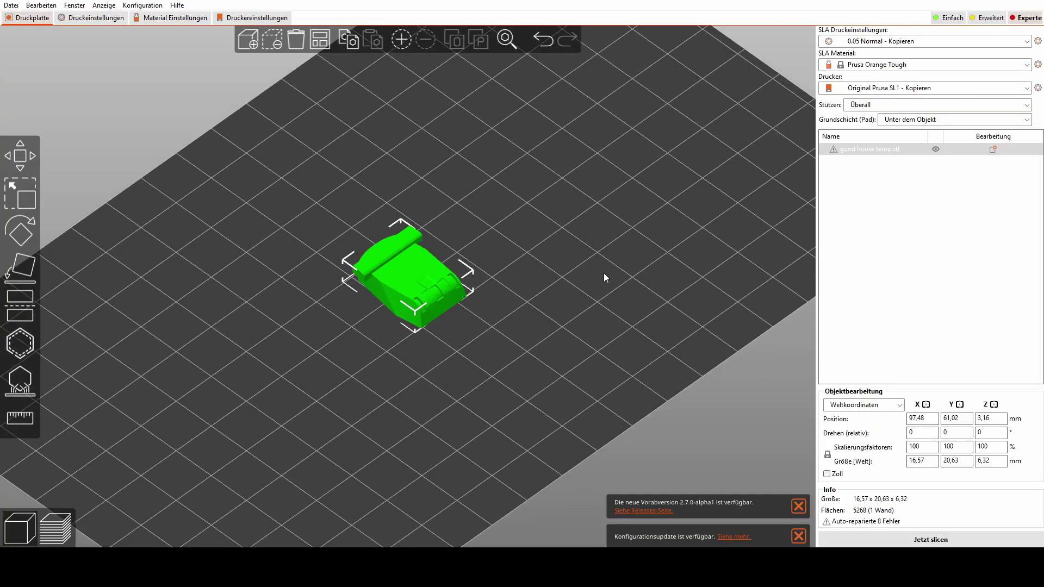
# Run a Netfabb repair on the imported gun house temp model in PrusaSlicer
pyautogui.scroll(3, 481, 306)
pyautogui.press('3')
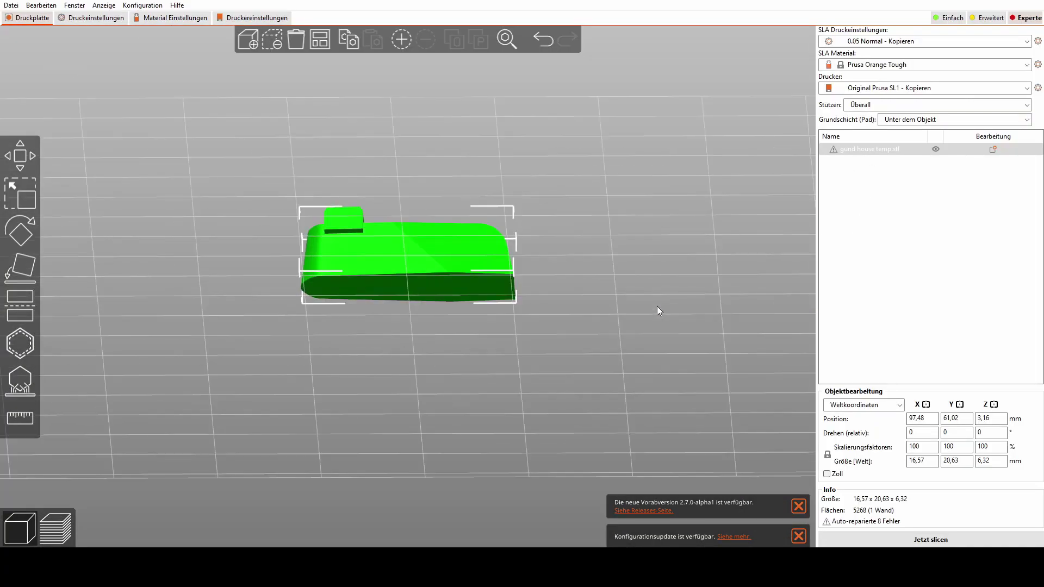
pyautogui.click(834, 148)
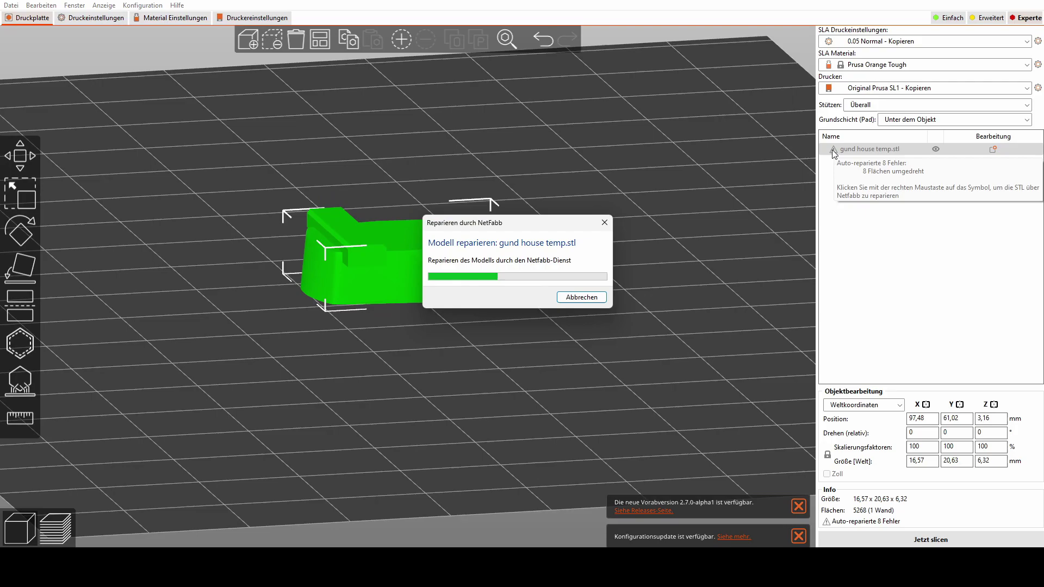
pyautogui.rightClick(876, 150)
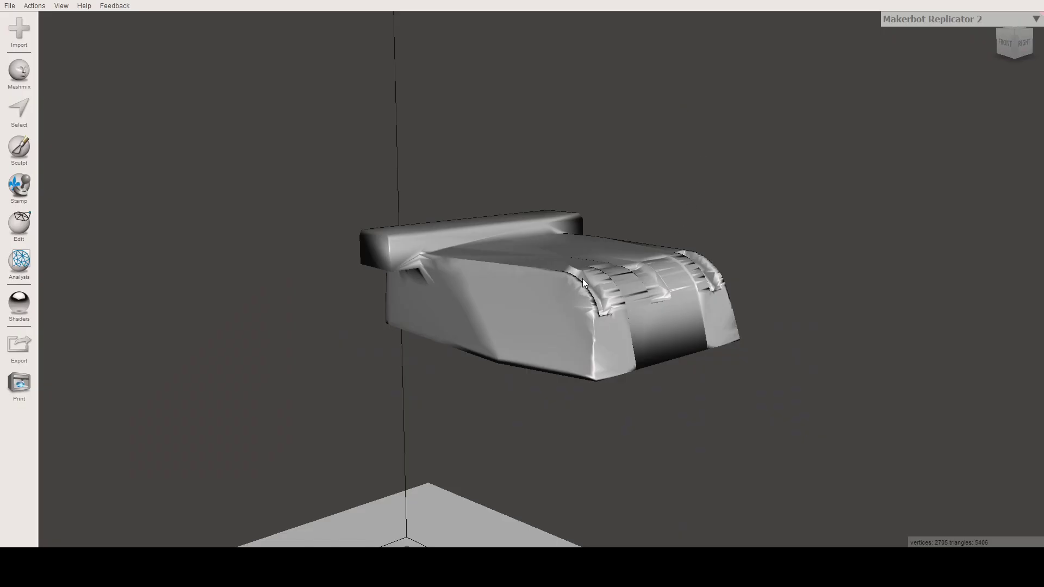
# Hollow the gun house via Edit > Hollow with a 0.8 mm wall offset and new Solid Accuracy
pyautogui.moveTo(583, 278); pyautogui.dragTo(18, 215, button='right')
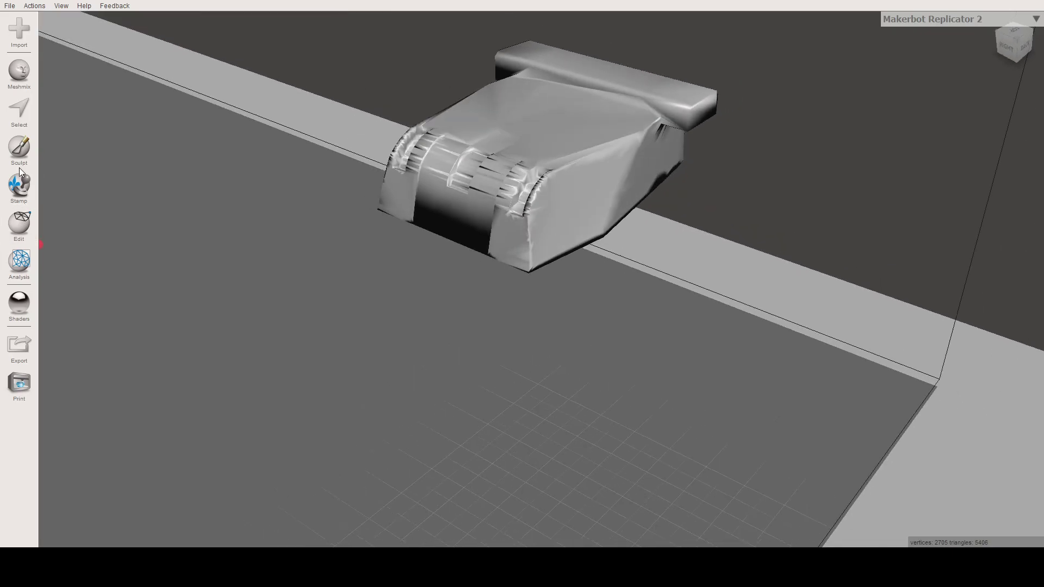
pyautogui.click(18, 223)
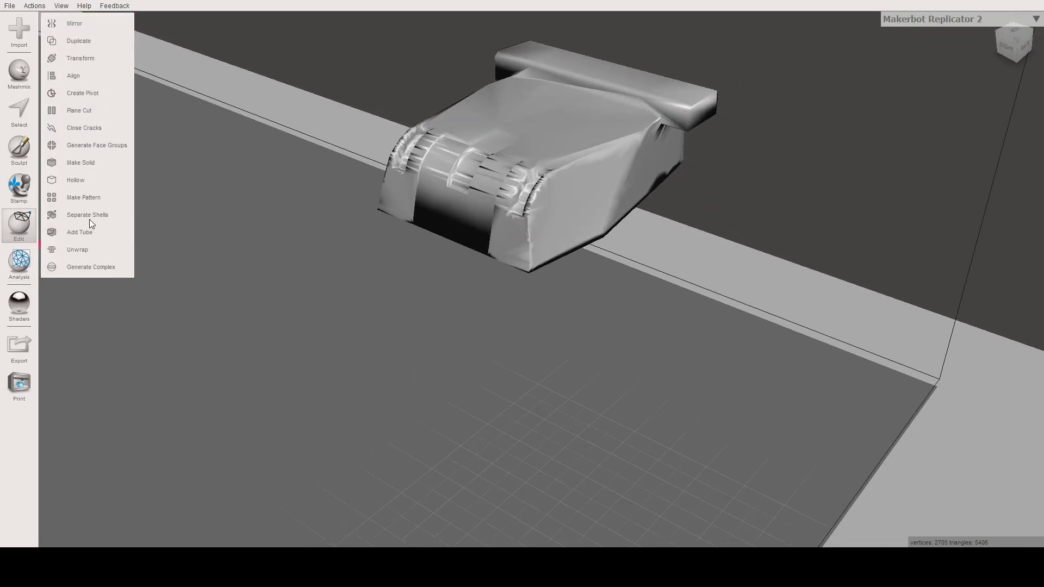
pyautogui.click(83, 183)
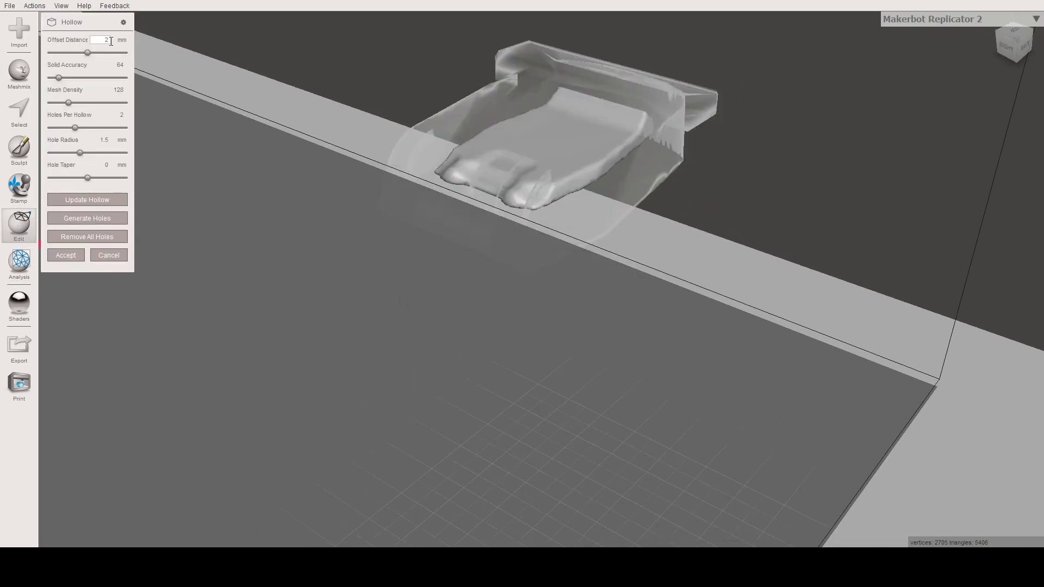
pyautogui.click(83, 200)
pyautogui.moveTo(571, 239); pyautogui.dragTo(212, 193, button='right')
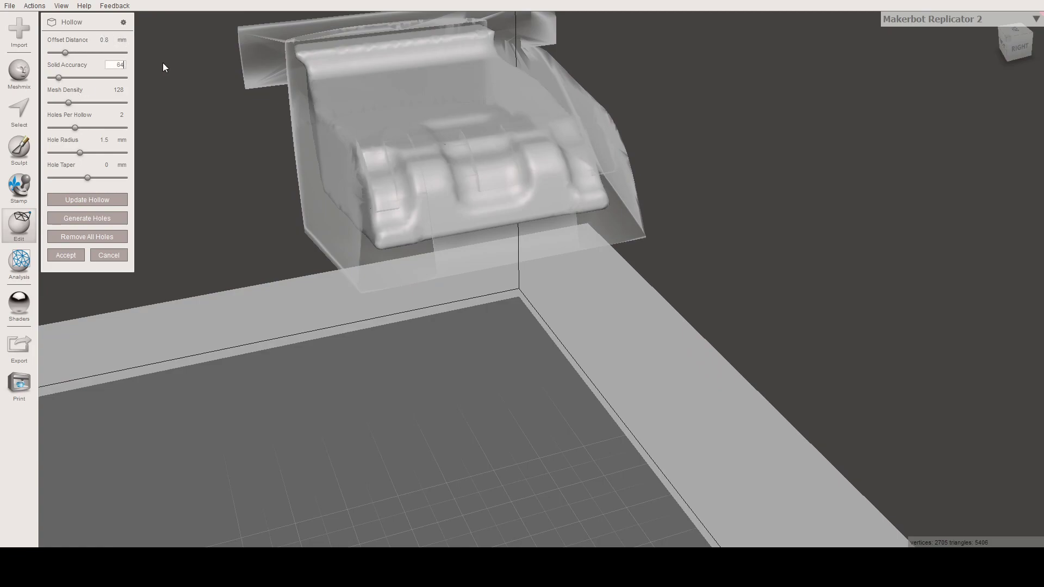
pyautogui.hotkey('ctrl', 'a')
pyautogui.write('128')
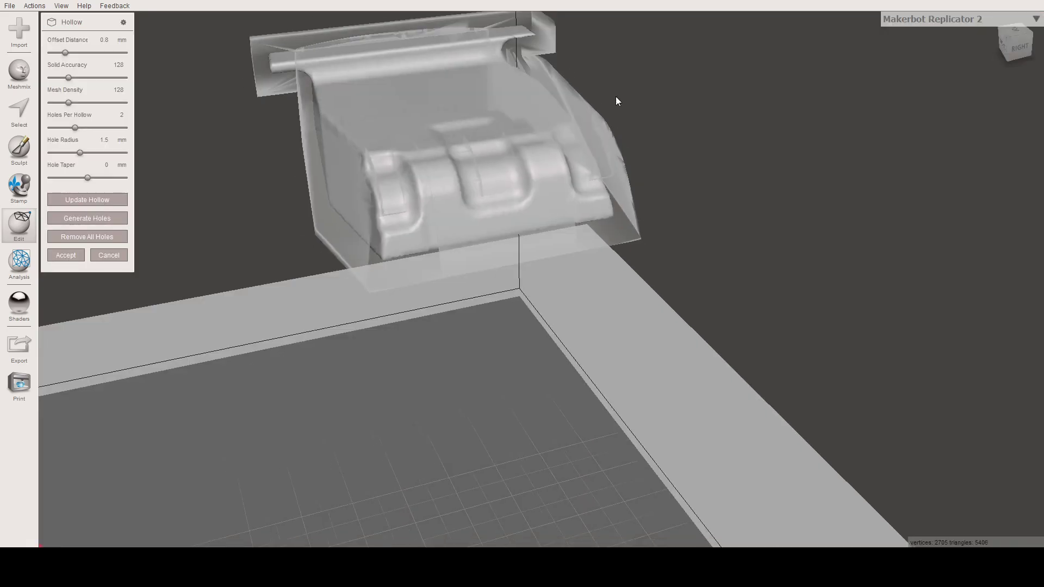
pyautogui.moveTo(616, 96); pyautogui.dragTo(160, 125, button='right')
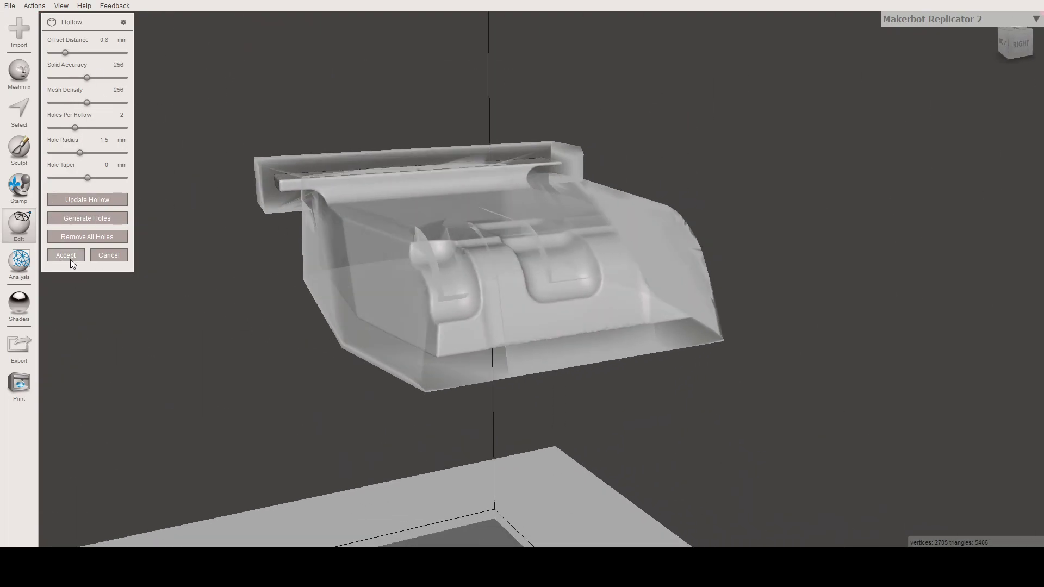
# Position the gun house mesh over the turret reference outline in Right Ortho view
pyautogui.click(66, 256)
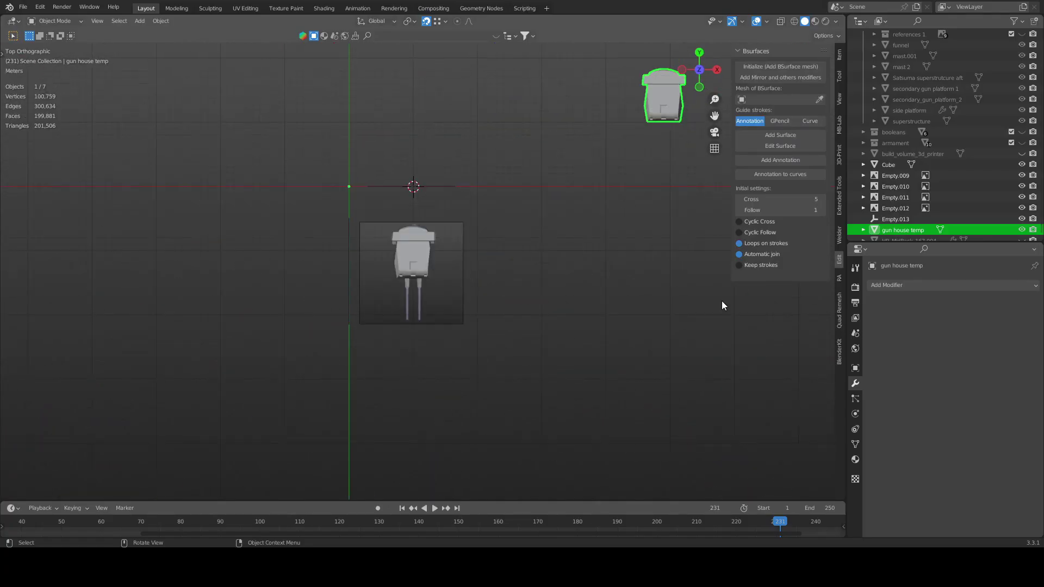
pyautogui.press('g')
pyautogui.click(472, 481)
pyautogui.press('KP_3')
pyautogui.press('KP_Decimal')
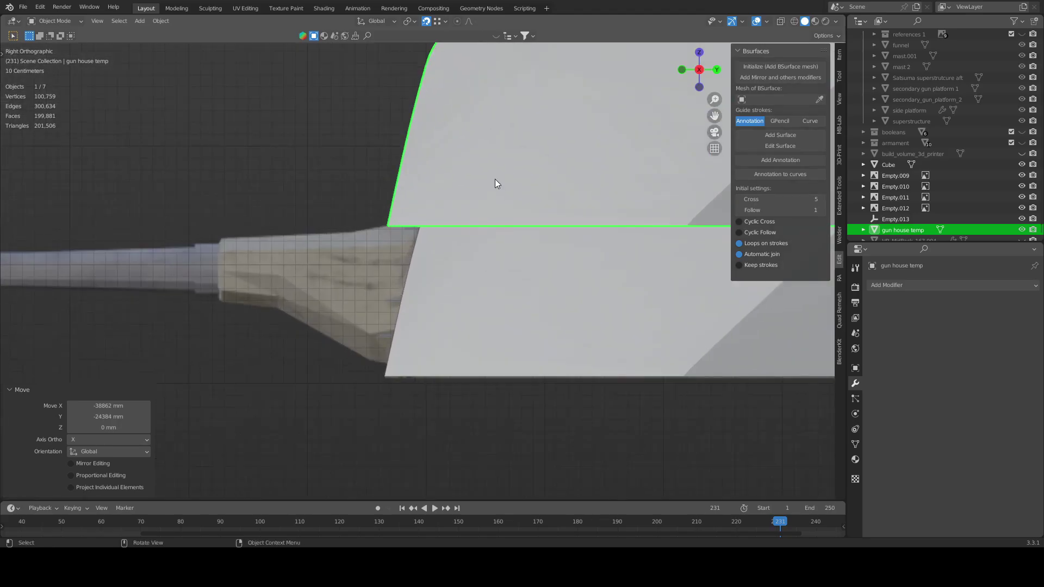
pyautogui.press('Tab')
pyautogui.press('g')
pyautogui.press('Escape')
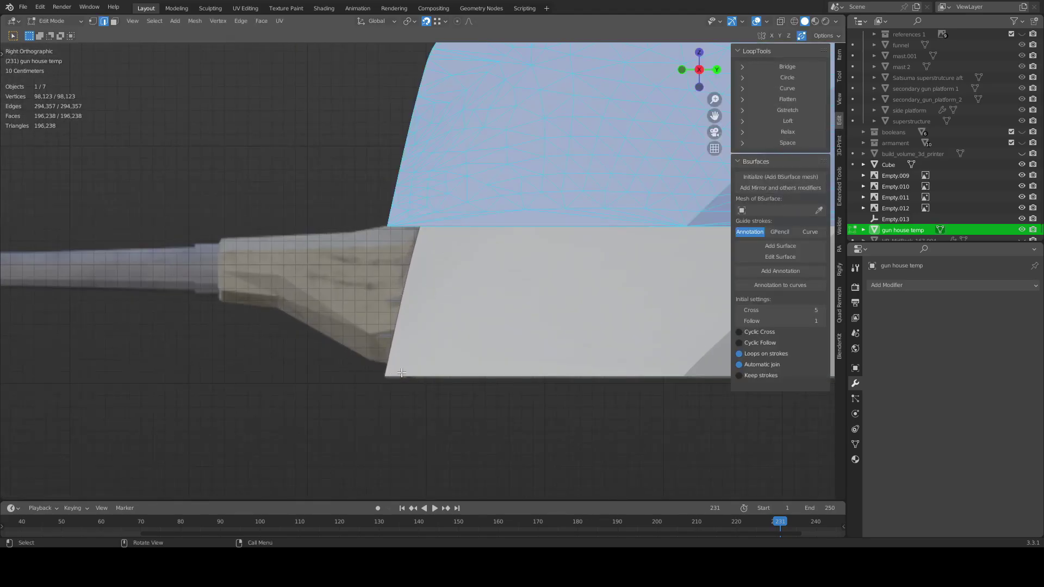
pyautogui.press('g')
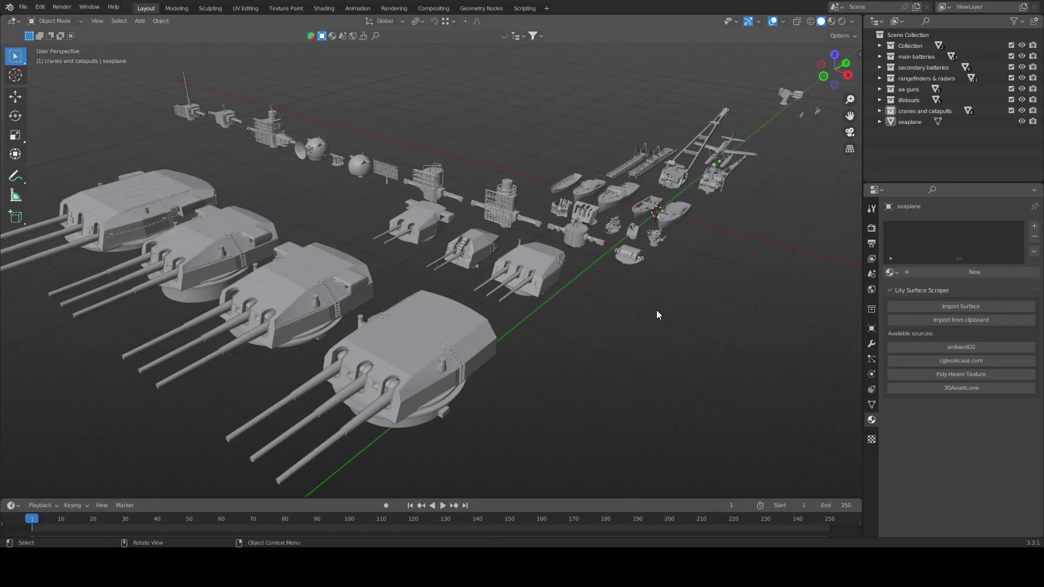
pyautogui.moveTo(656, 315); pyautogui.dragTo(449, 353, button='middle')
# Select the 150 mm barrels and turret base and start a Wavefront OBJ export of them
pyautogui.keyDown('shift'); pyautogui.click(449, 354); pyautogui.keyUp('shift')
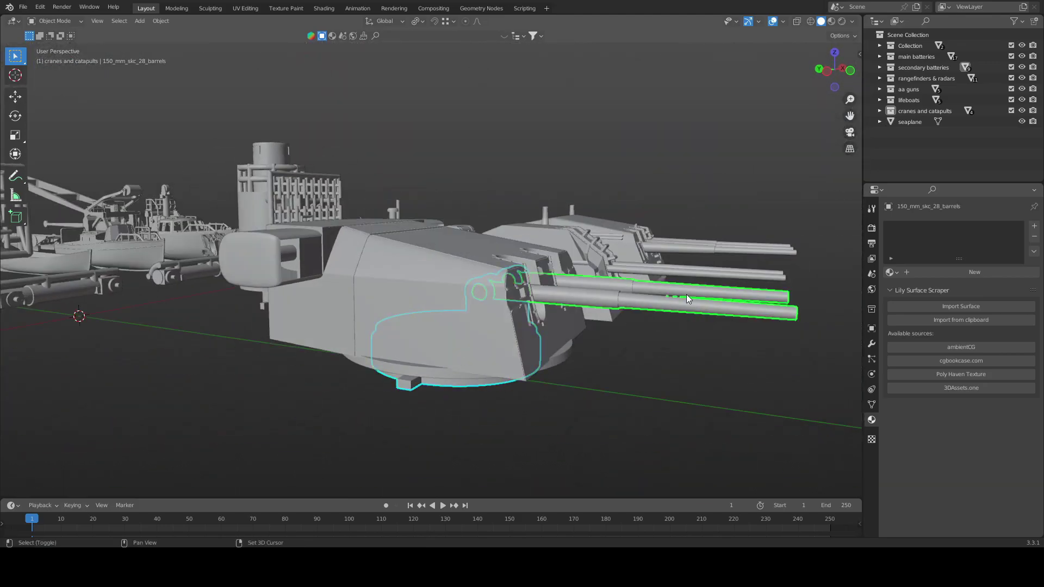
pyautogui.moveTo(686, 295); pyautogui.dragTo(650, 245, button='middle')
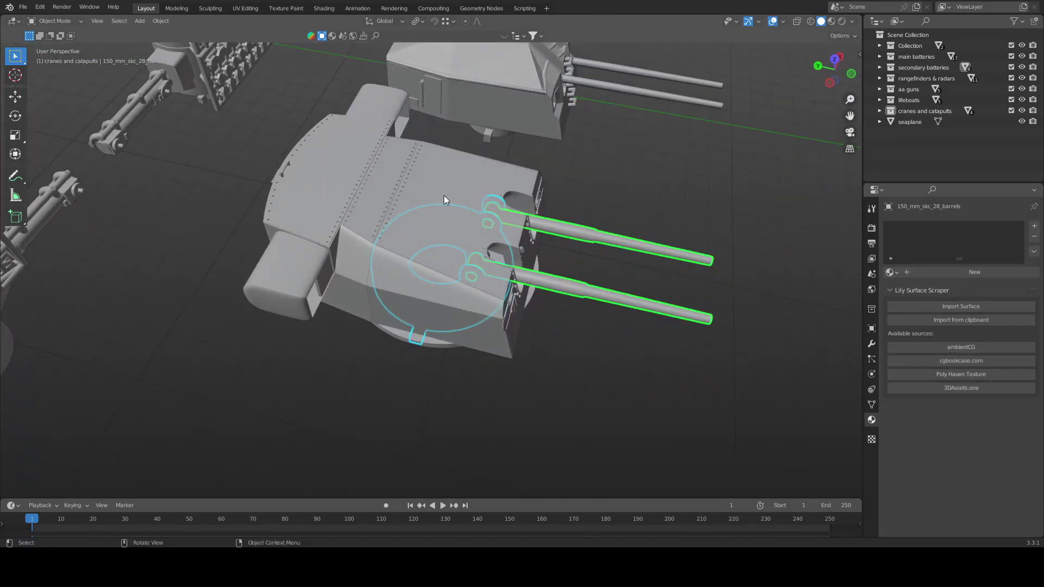
pyautogui.click(24, 7)
pyautogui.moveTo(55, 169)
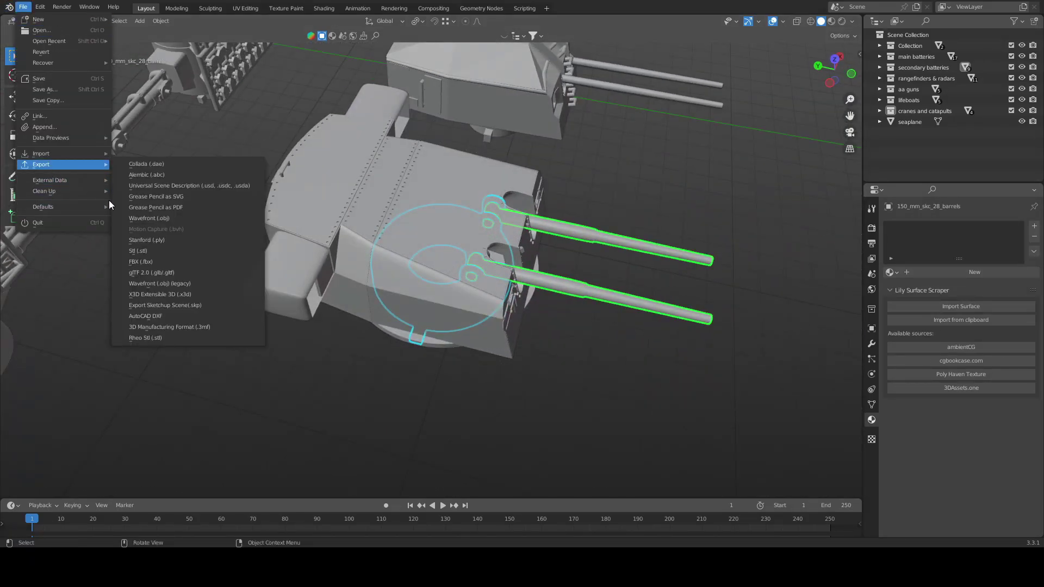
pyautogui.click(181, 218)
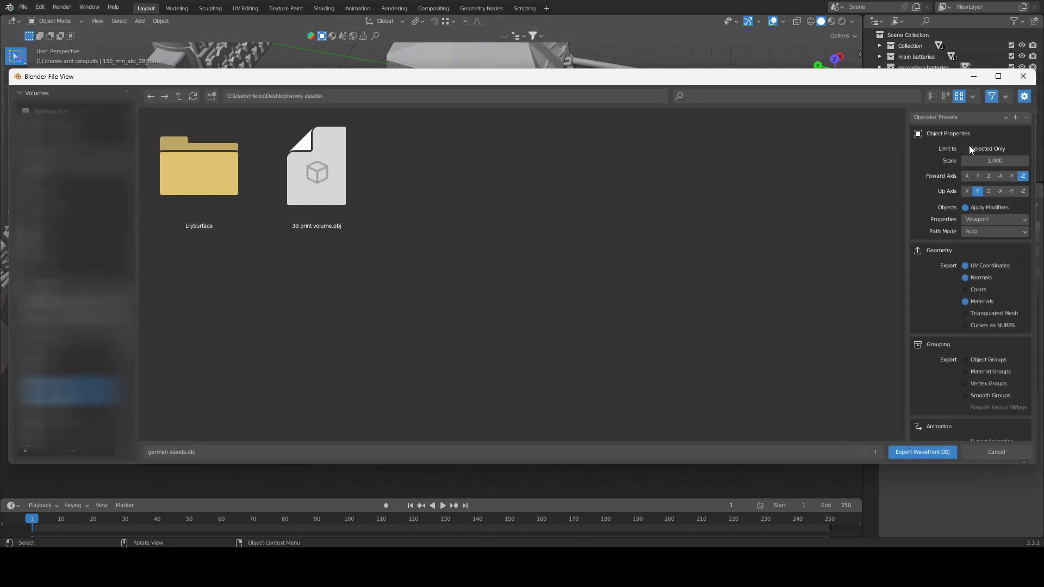
# Save german.assets.obj and slide the barrels along the Y axis
pyautogui.click(923, 452)
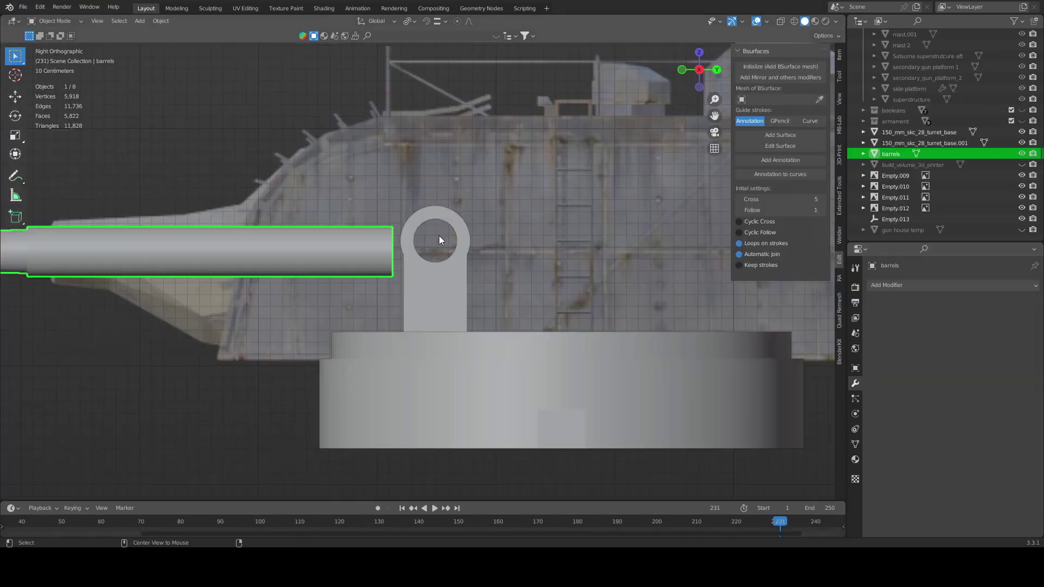
pyautogui.scroll(6, 427, 289)
pyautogui.press('g')
pyautogui.press('y')
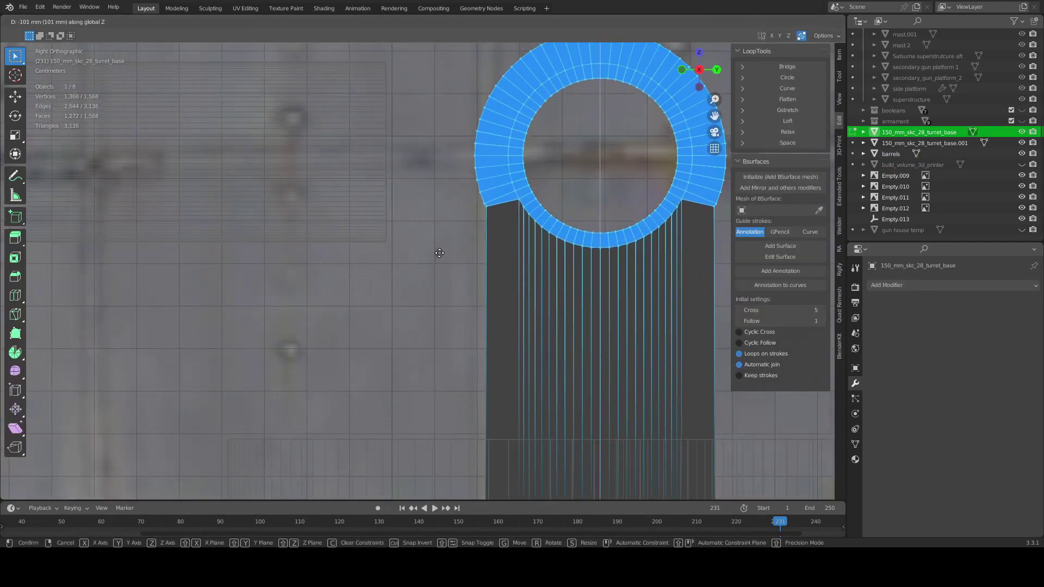
pyautogui.scroll(-3, 601, 203)
pyautogui.press('g')
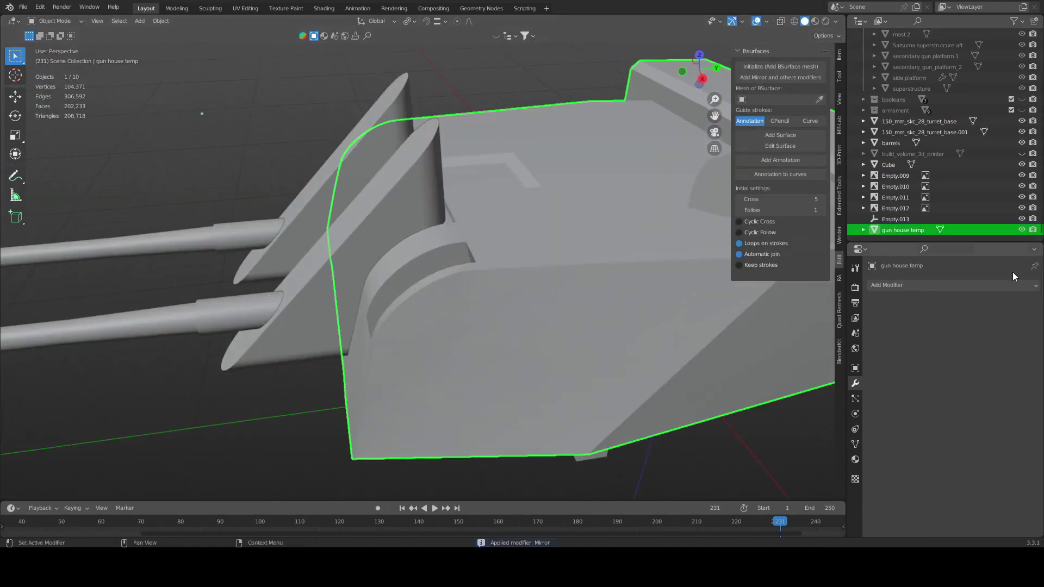
# Add a Boolean Difference to the gun house using Cube as the cutter, checked in X-ray
pyautogui.click(951, 285)
pyautogui.click(816, 329)
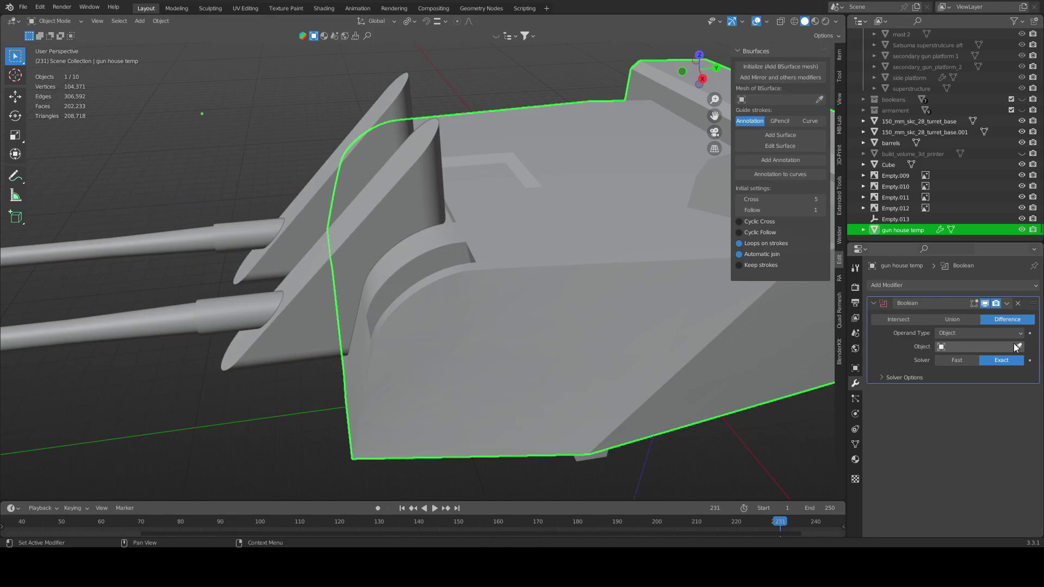
pyautogui.click(1017, 348)
pyautogui.click(397, 91)
pyautogui.moveTo(397, 91); pyautogui.dragTo(439, 215, button='middle')
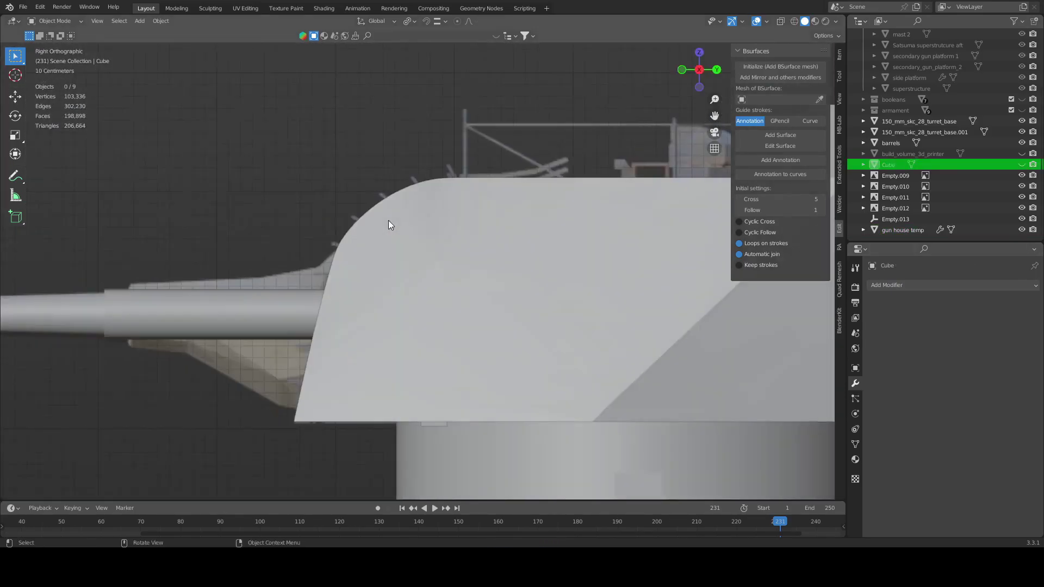
pyautogui.hotkey('alt', 'z')
pyautogui.click(206, 333)
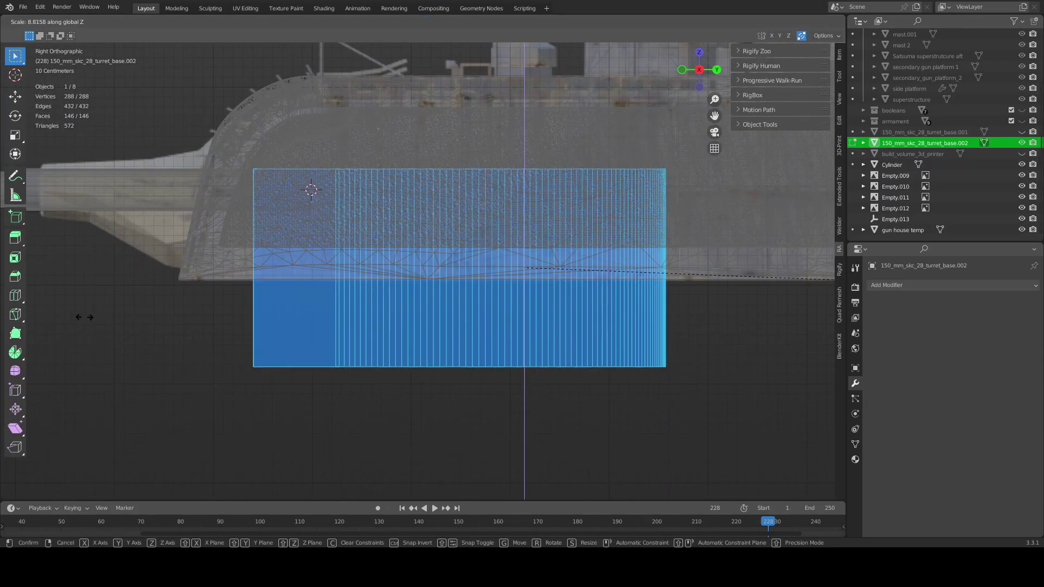
# Confirm the turret base's vertical scaling and add a Boolean modifier to it
pyautogui.click(145, 325)
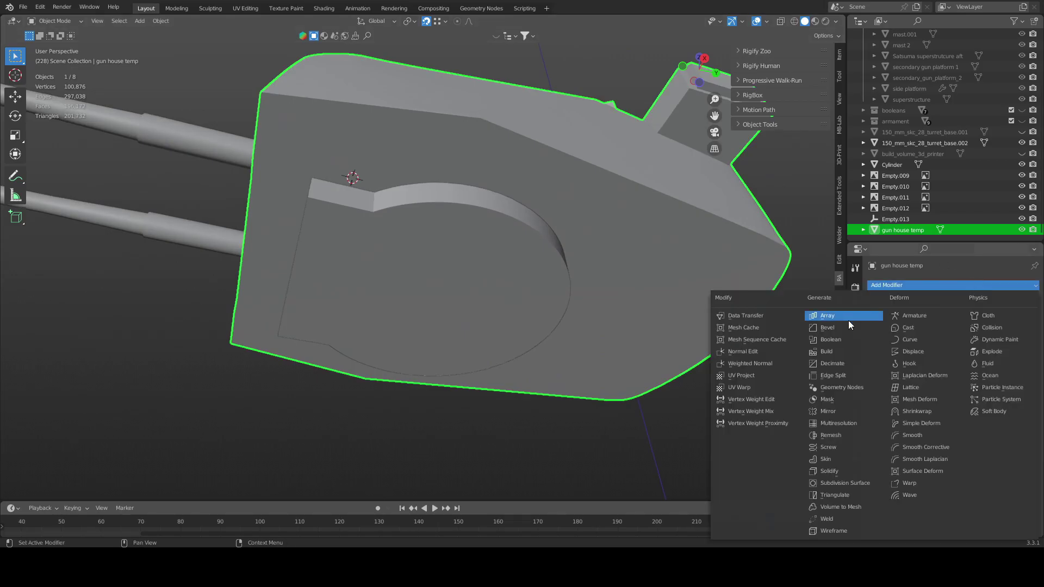
pyautogui.click(837, 321)
pyautogui.click(1018, 346)
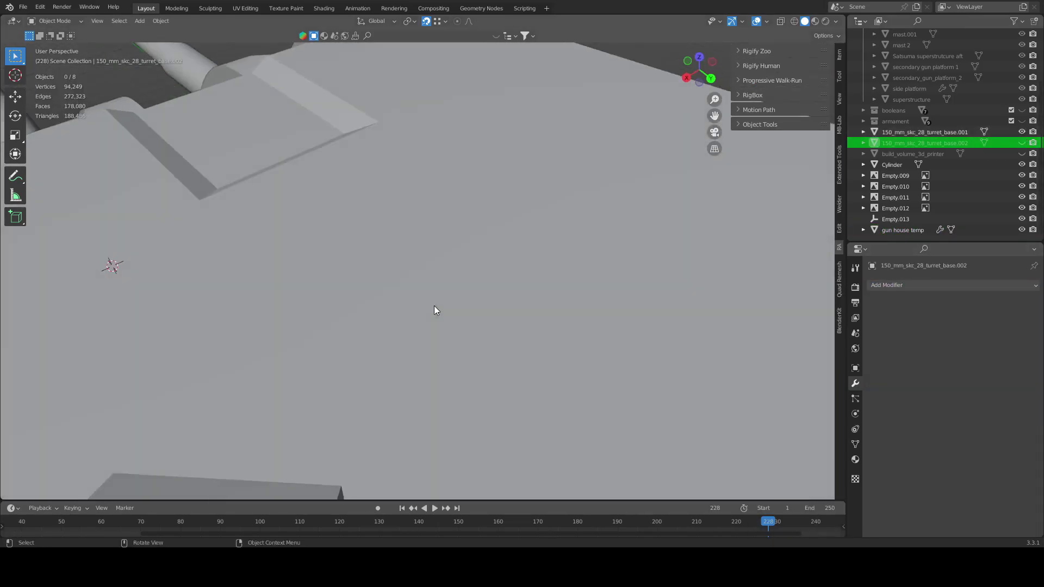
# Orbit around the detailed twin-barrel turret to inspect its barrel mounts
pyautogui.keyDown('shift'); pyautogui.moveTo(434, 311); pyautogui.dragTo(345, 236, button='middle'); pyautogui.keyUp('shift')
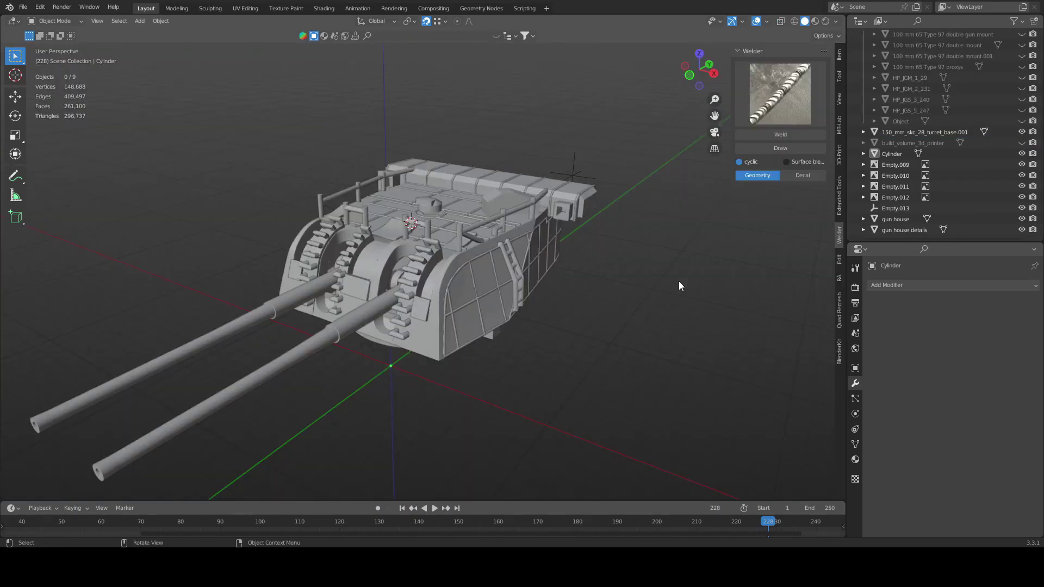
pyautogui.moveTo(679, 282); pyautogui.dragTo(435, 251, button='middle')
pyautogui.scroll(3, 546, 242)
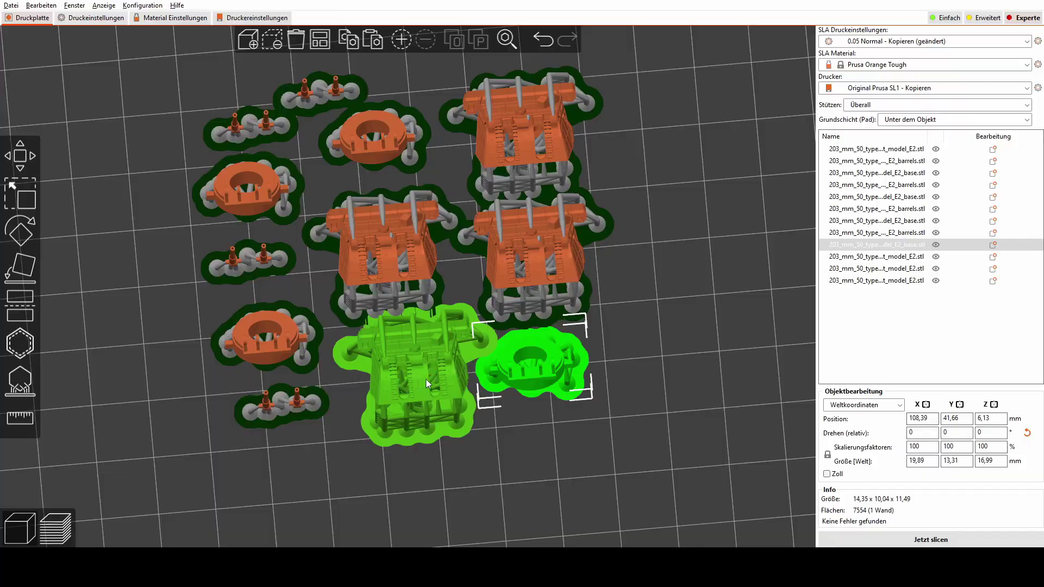
# Select the small barrels, large ring, upper barrels and upper-left ring, and shift them right
pyautogui.click(307, 408)
pyautogui.keyDown('shift'); pyautogui.click(267, 335); pyautogui.keyUp('shift')
pyautogui.keyDown('shift'); pyautogui.click(267, 262); pyautogui.keyUp('shift')
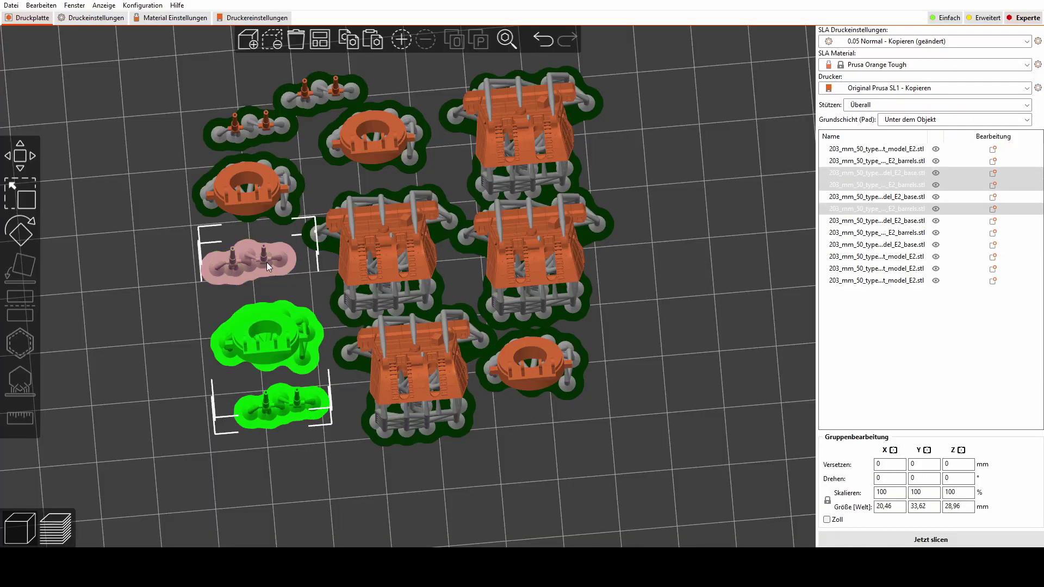
pyautogui.keyDown('shift'); pyautogui.click(266, 180); pyautogui.keyUp('shift')
pyautogui.moveTo(265, 180); pyautogui.dragTo(286, 183)
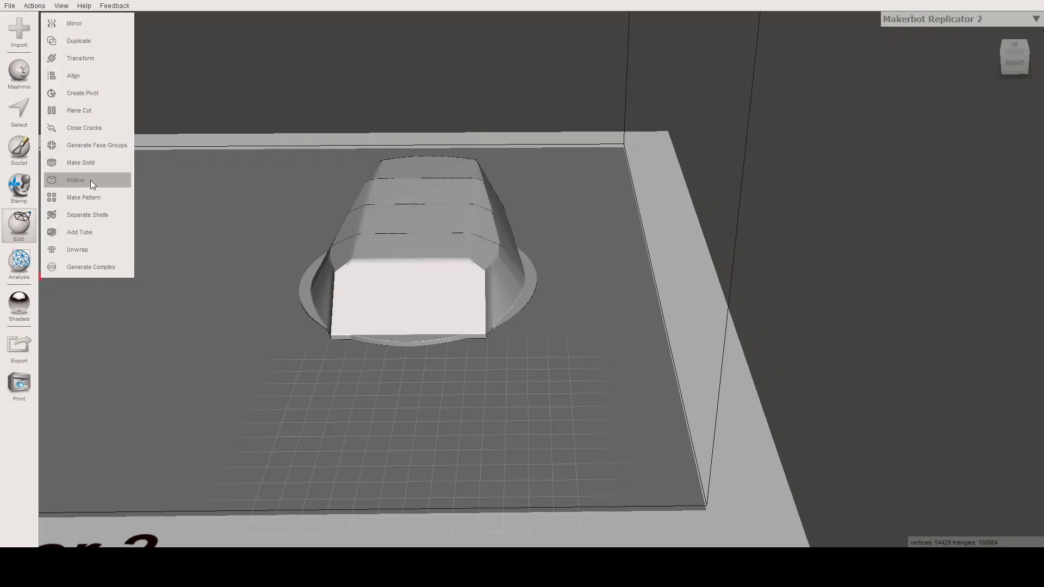
# Repair the gun house temp.stl model
pyautogui.click(90, 180)
pyautogui.click(111, 41)
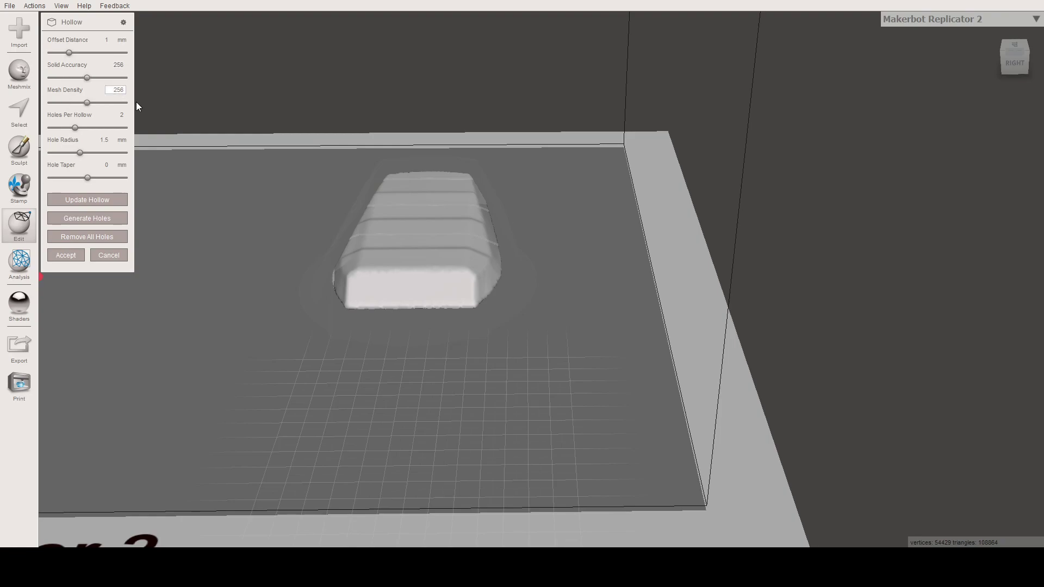
pyautogui.click(93, 200)
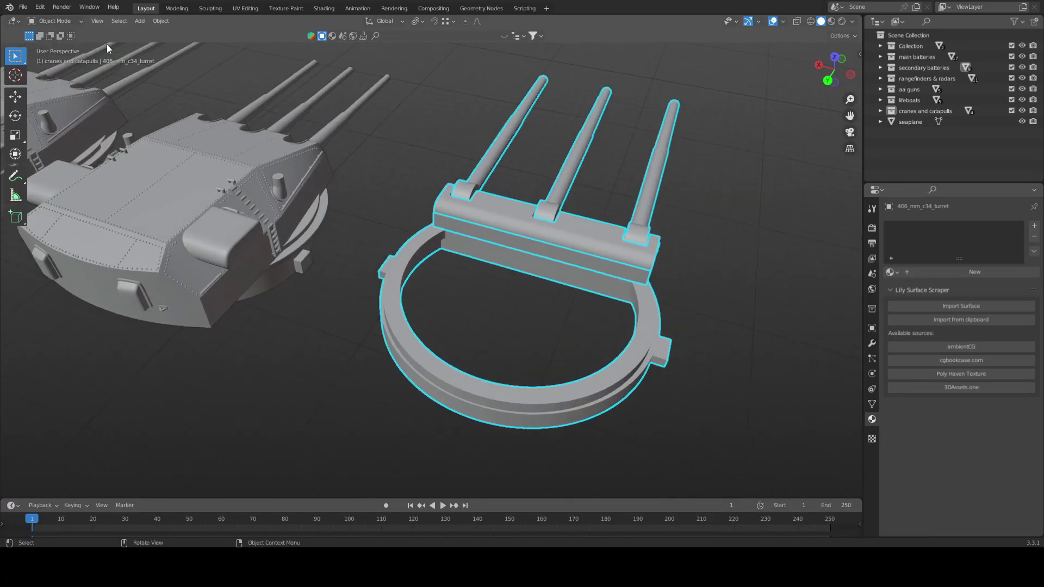
# Add a Mirror modifier with Clipping enabled to lager.002
pyautogui.click(23, 7)
pyautogui.moveTo(41, 164)
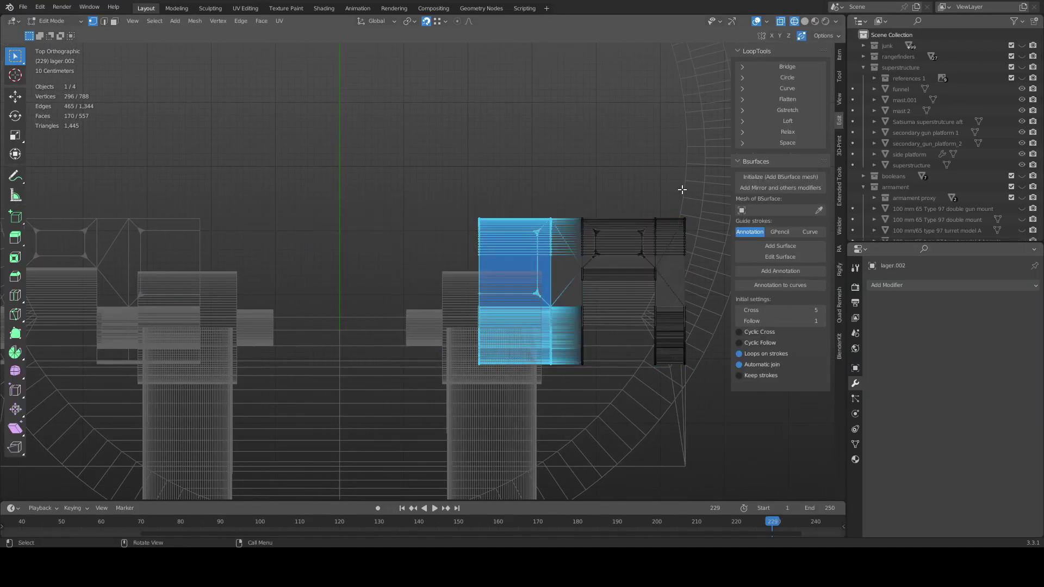
pyautogui.scroll(-5, 513, 177)
pyautogui.click(952, 285)
pyautogui.click(840, 410)
pyautogui.scroll(5, 522, 221)
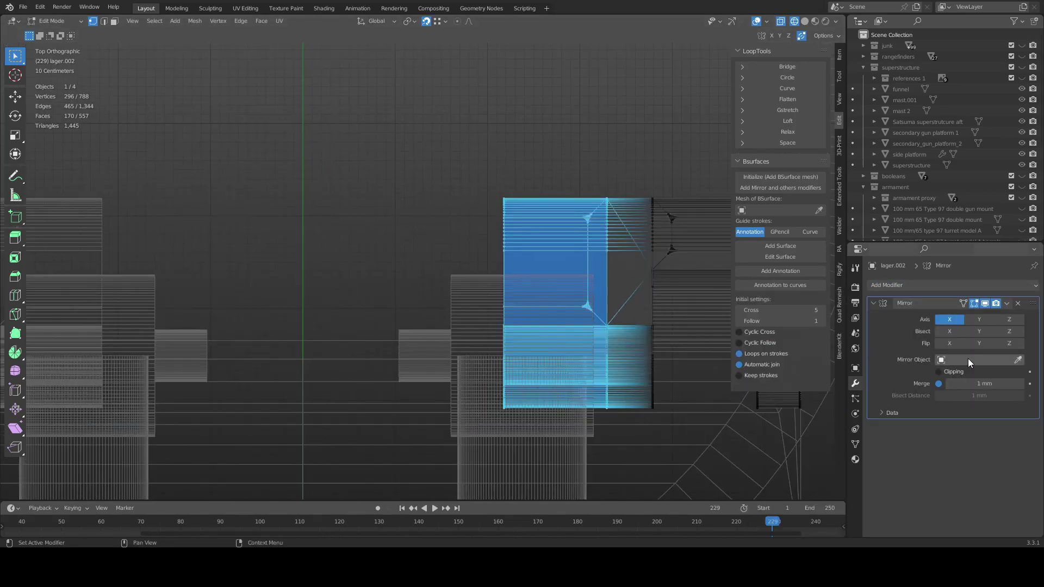
pyautogui.scroll(-3, 522, 221)
pyautogui.scroll(3, 523, 220)
# Move lager.002 along X onto the mirror line and extrude the turret base's top face
pyautogui.press('g')
pyautogui.press('x')
pyautogui.click(475, 158)
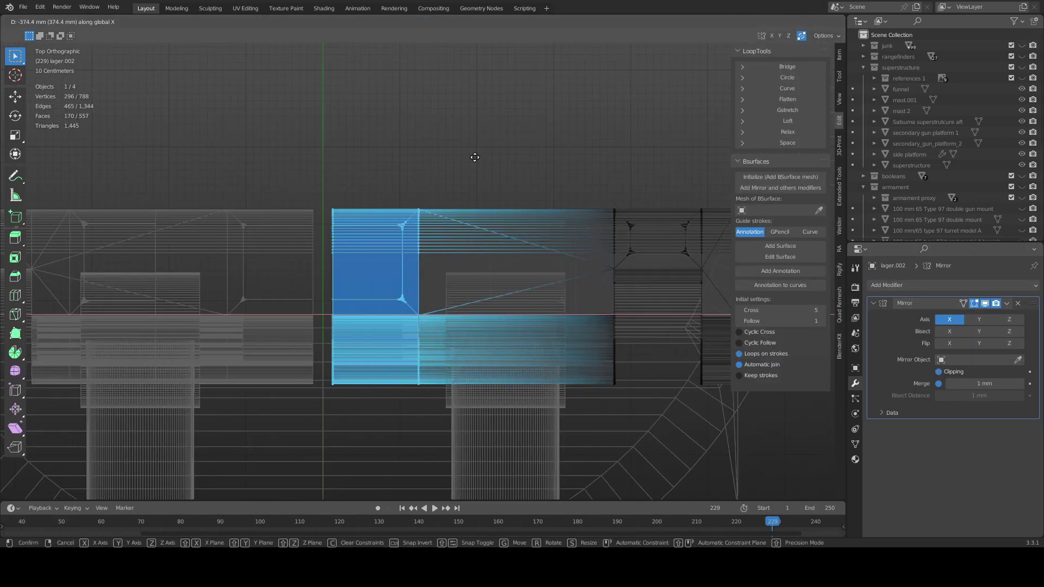
pyautogui.scroll(2, 553, 140)
pyautogui.scroll(2, 442, 257)
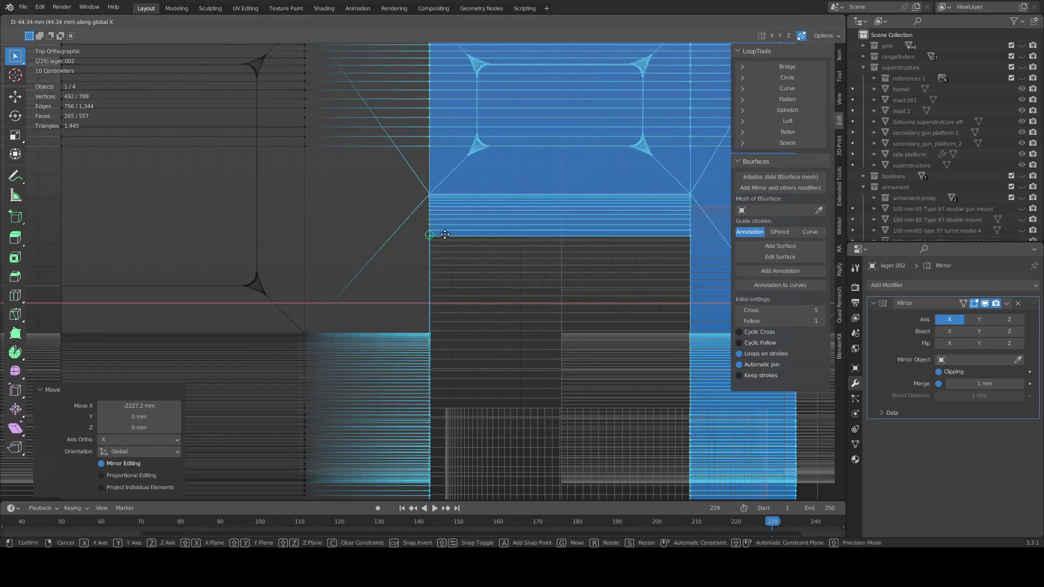
pyautogui.scroll(-2, 545, 359)
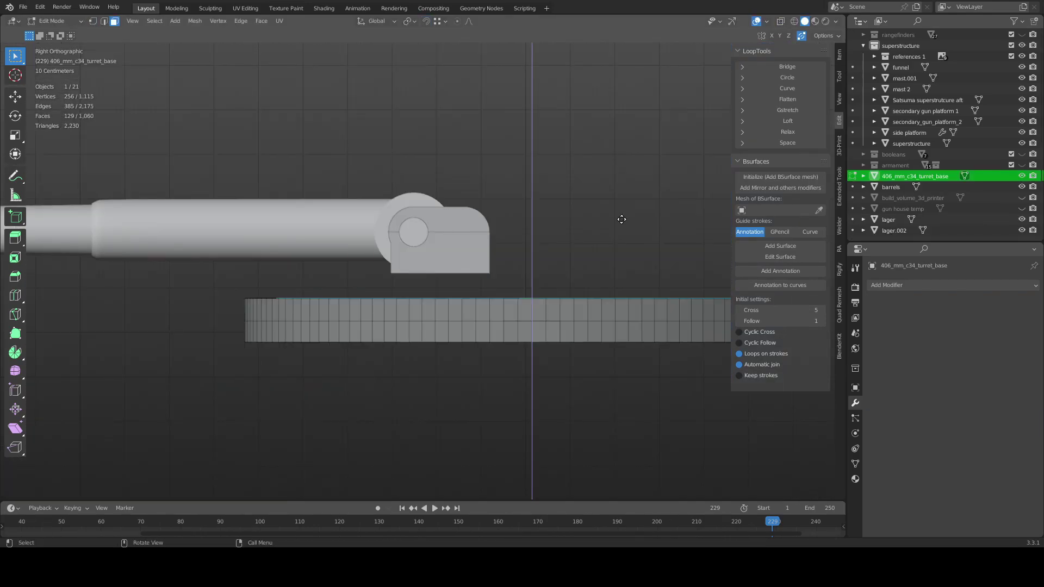
pyautogui.click(605, 205)
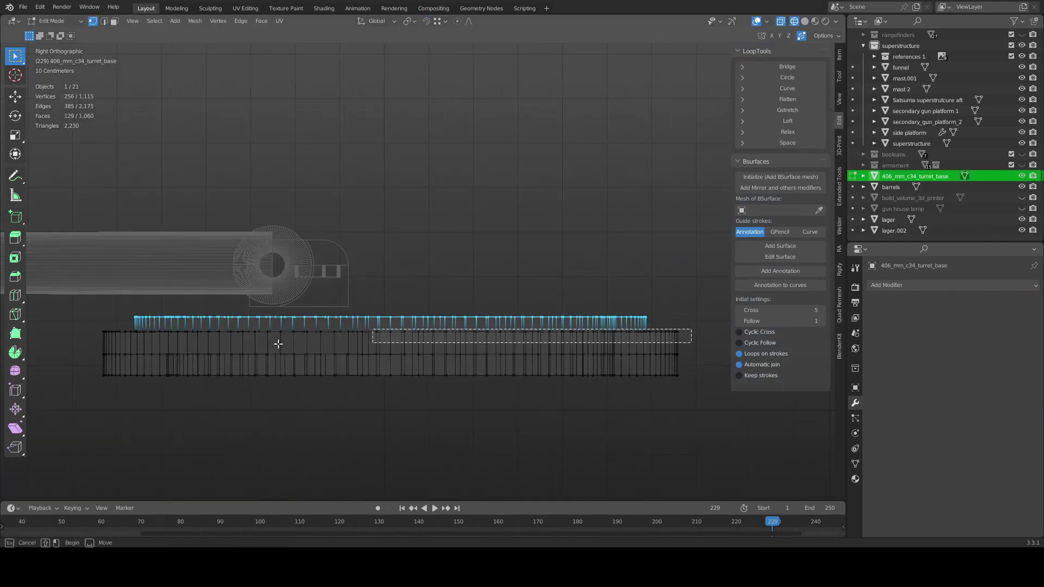
pyautogui.hotkey('alt', 'q')
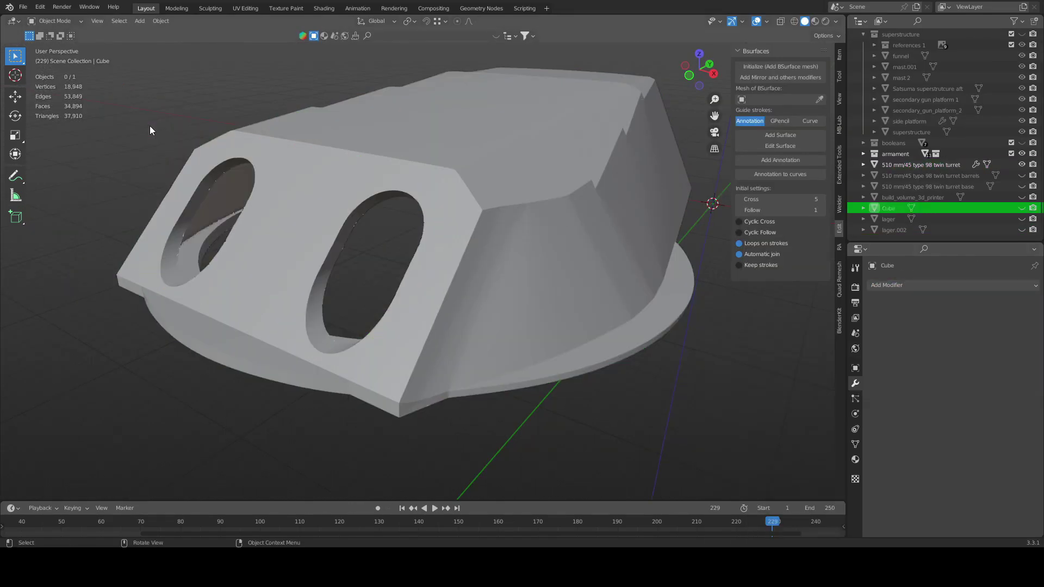
# Unhide the barrels, turret base, lager and lager.002 inside the gun house
pyautogui.moveTo(149, 125); pyautogui.dragTo(340, 266, button='middle')
pyautogui.scroll(6, 518, 227)
pyautogui.click(1022, 175)
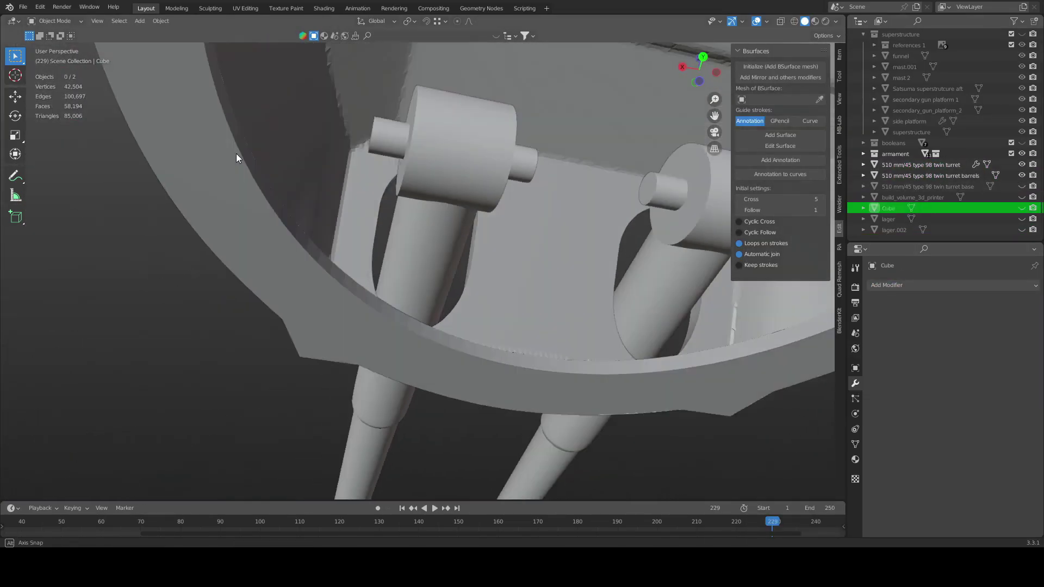
pyautogui.click(1022, 186)
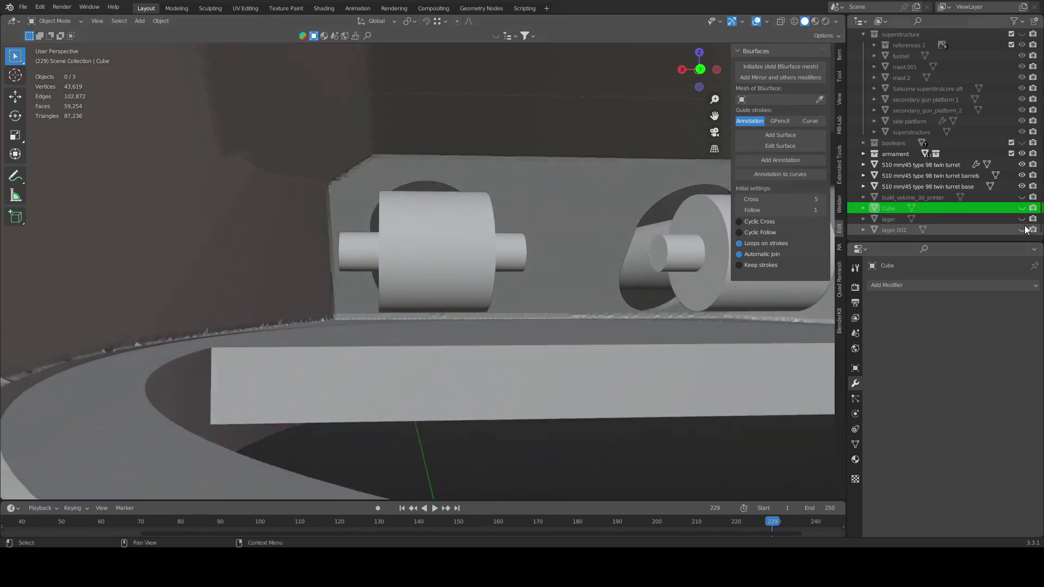
pyautogui.click(1022, 229)
pyautogui.click(1021, 219)
# Orbit out around the whole turret and select the gun house object
pyautogui.moveTo(366, 269); pyautogui.dragTo(609, 254, button='middle')
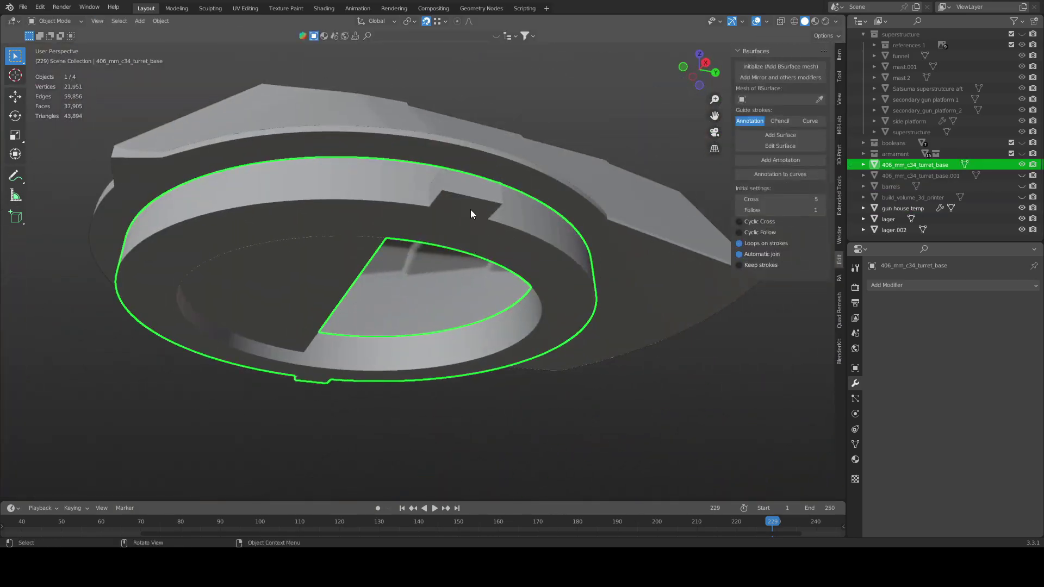
pyautogui.moveTo(470, 210); pyautogui.dragTo(455, 200, button='middle')
pyautogui.click(655, 190)
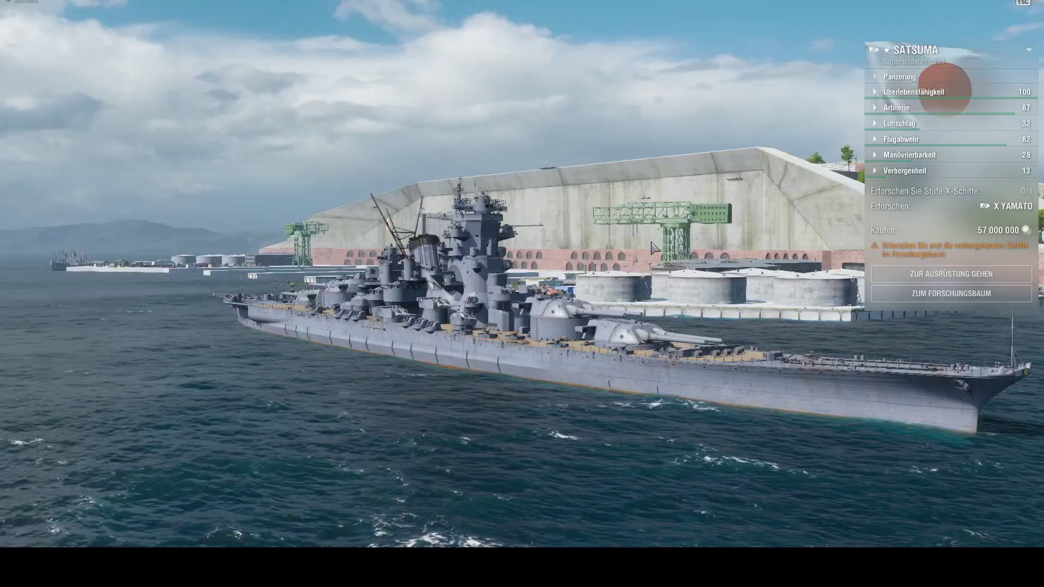
# Hide the Satsuma stats and price panel so only the battleship and its name remain
pyautogui.click(1030, 52)
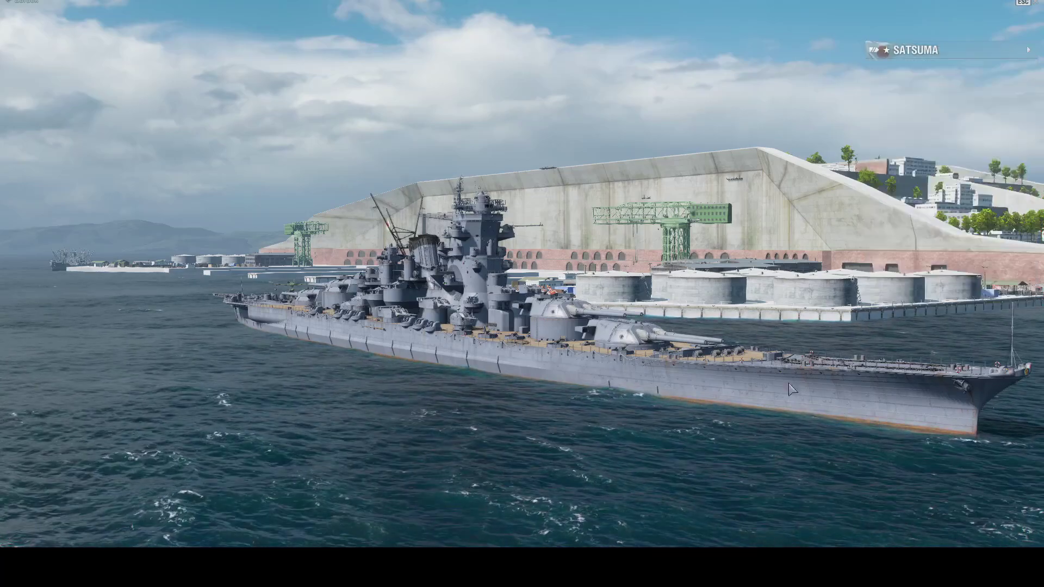